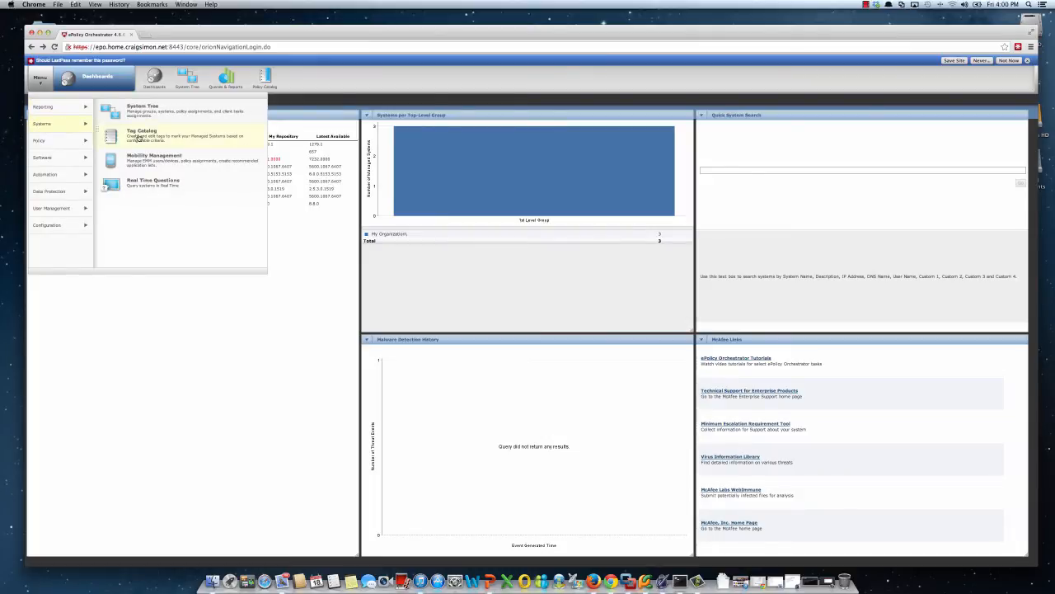
View the Lockdown and Scan tag in the Tag Catalog.
{"action": "left_click", "coordinate": [139, 136]}
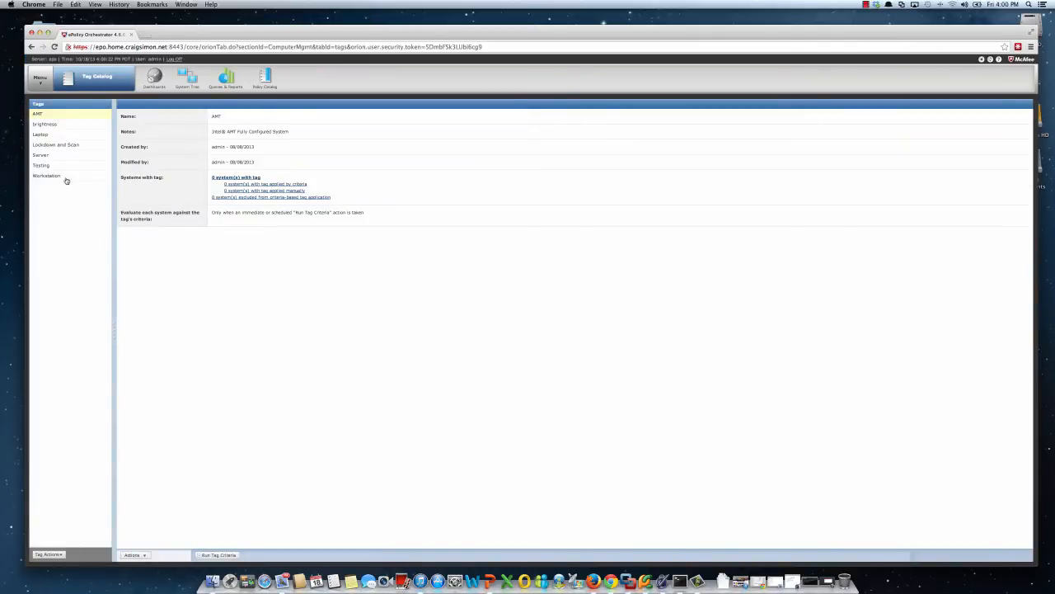
{"action": "left_click", "coordinate": [61, 147]}
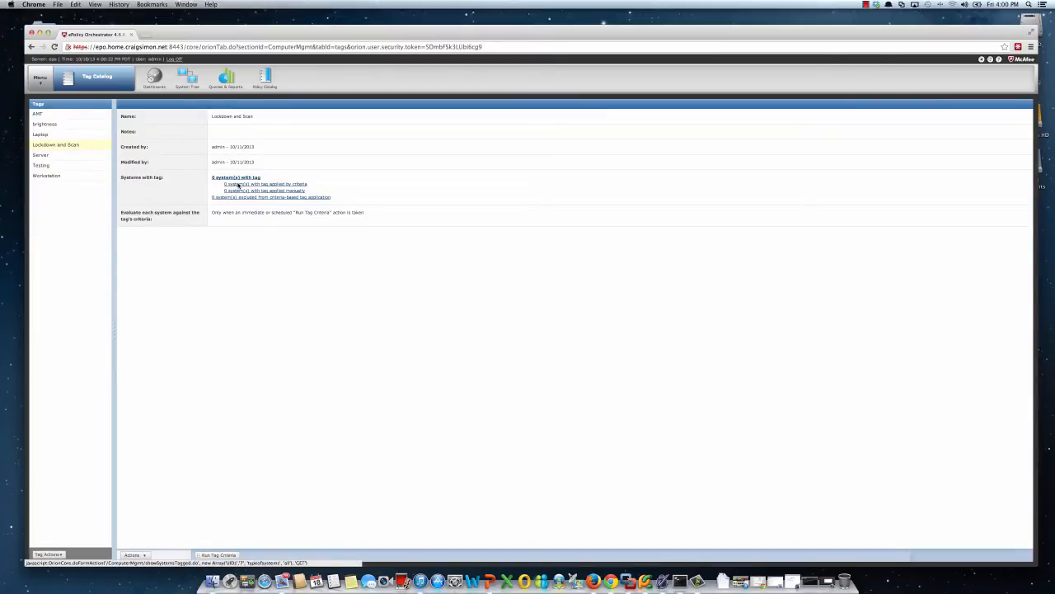
List the Host Intrusion Prevention 8.0:Firewall policies in the Policy Catalog.
{"action": "left_click", "coordinate": [46, 80]}
{"action": "mouse_move", "coordinate": [39, 123]}
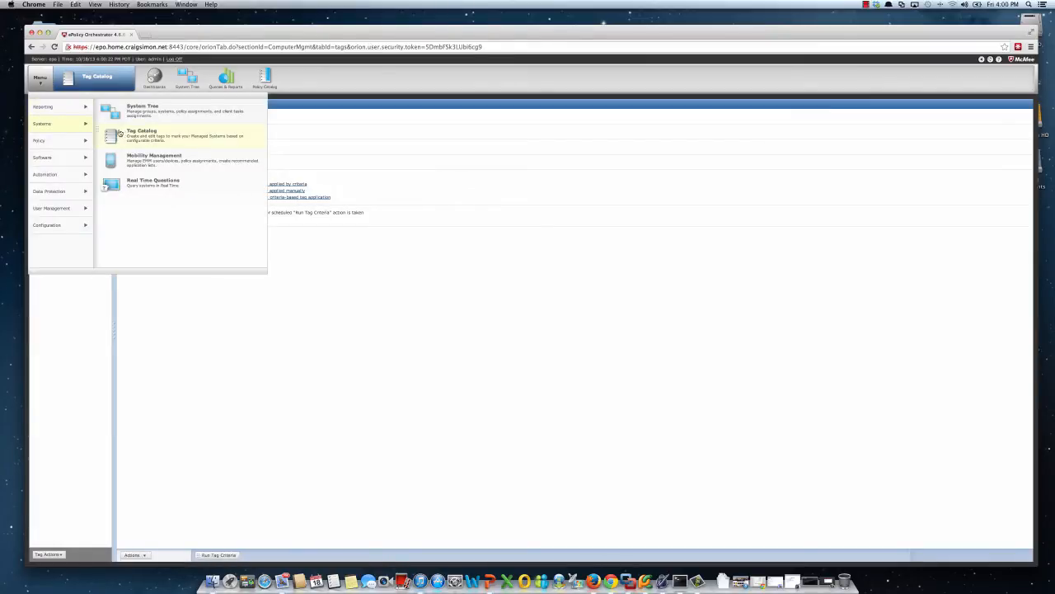
{"action": "mouse_move", "coordinate": [86, 140]}
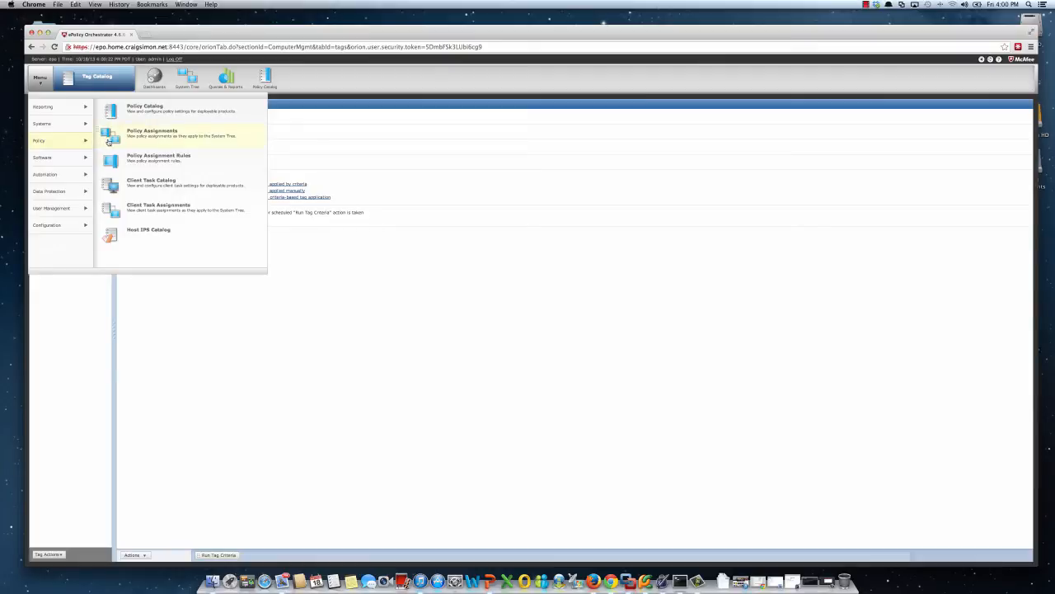
{"action": "left_click", "coordinate": [145, 110]}
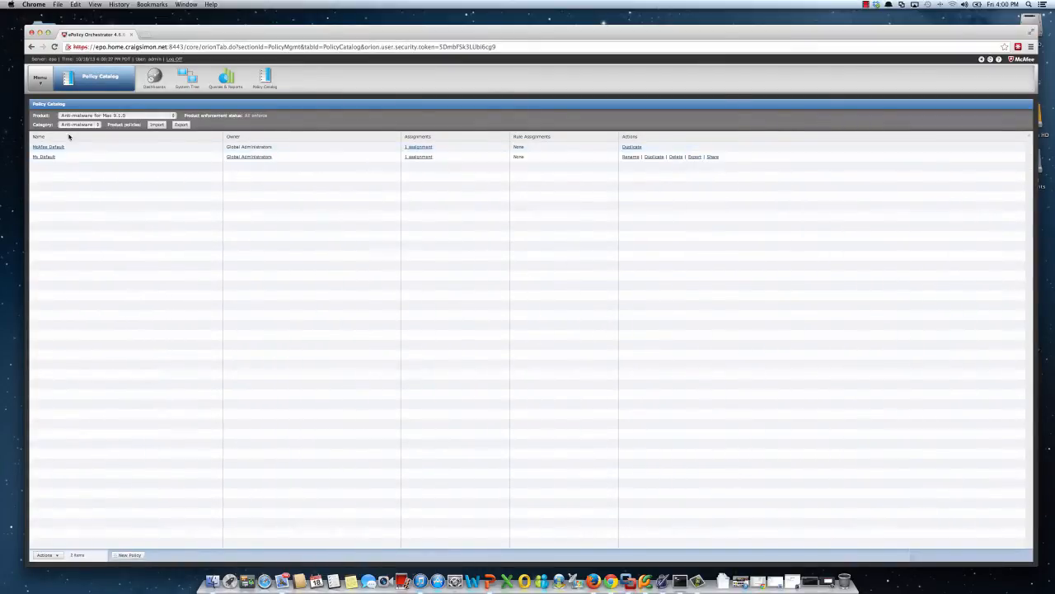
{"action": "left_click", "coordinate": [89, 116]}
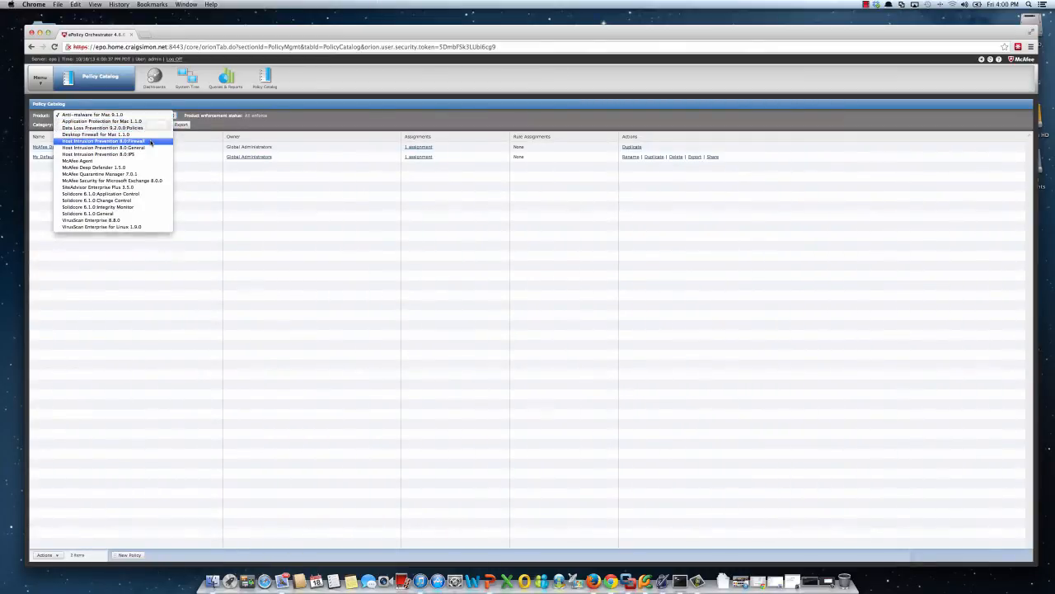
{"action": "left_click", "coordinate": [150, 142]}
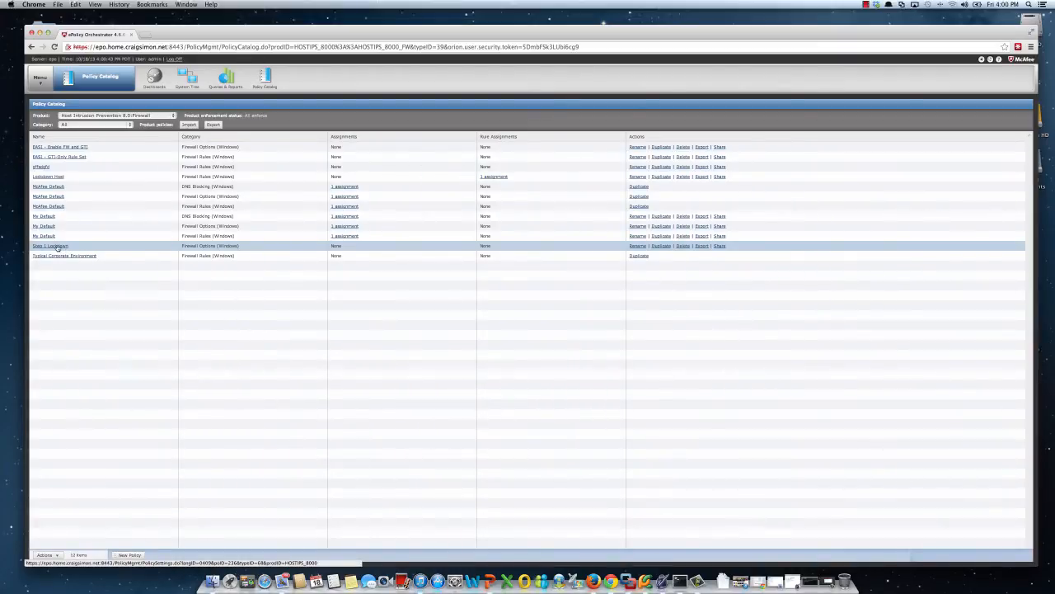
List the VirusScan Enterprise 8.8.0 On Demand Scan tasks in the Client Task Catalog.
{"action": "left_click", "coordinate": [39, 81]}
{"action": "mouse_move", "coordinate": [39, 125]}
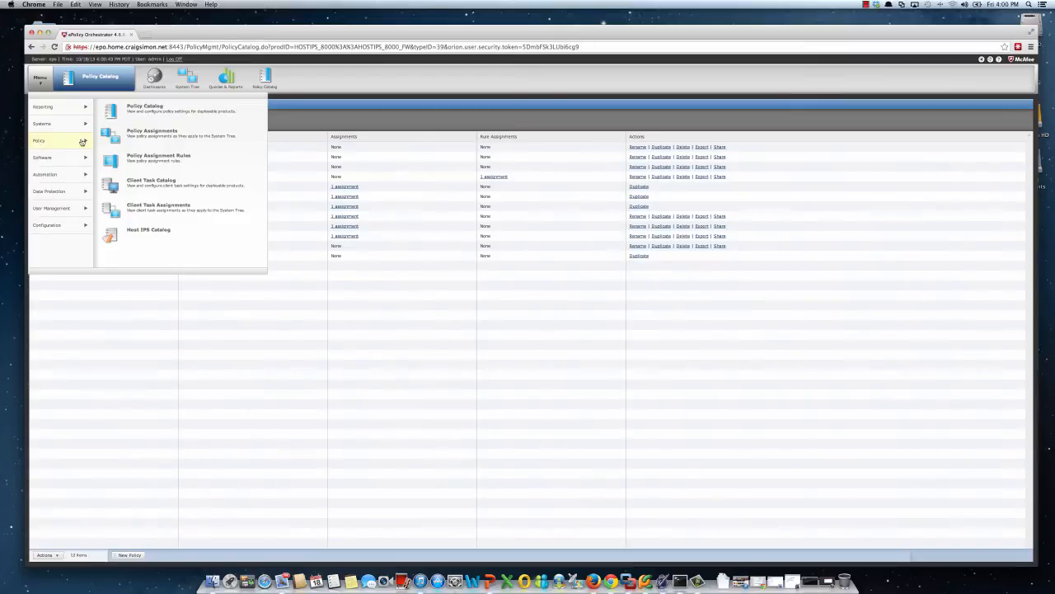
{"action": "left_click", "coordinate": [149, 185]}
{"action": "left_click", "coordinate": [39, 80]}
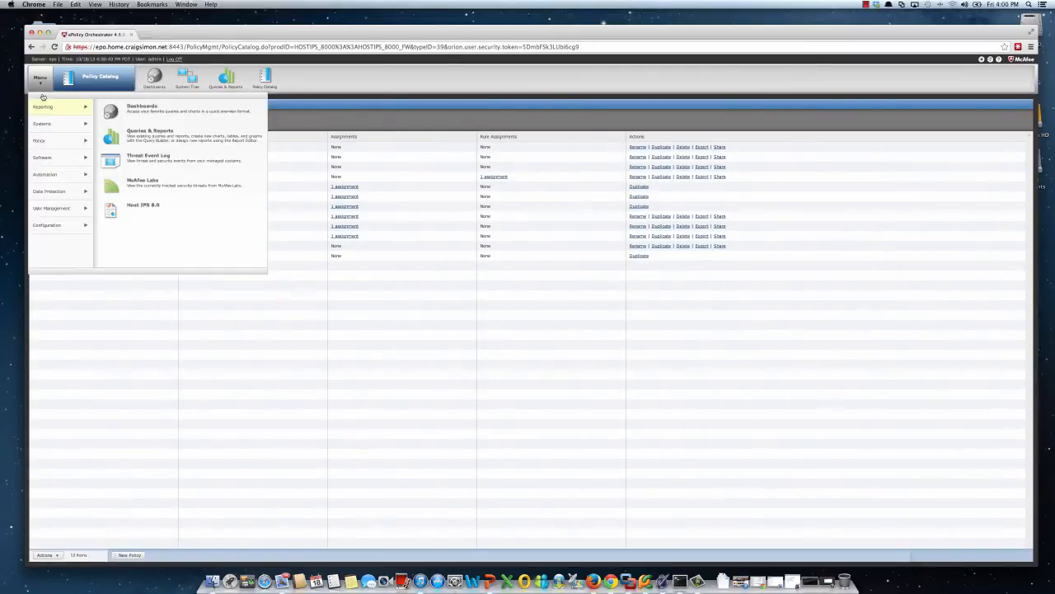
{"action": "mouse_move", "coordinate": [72, 148]}
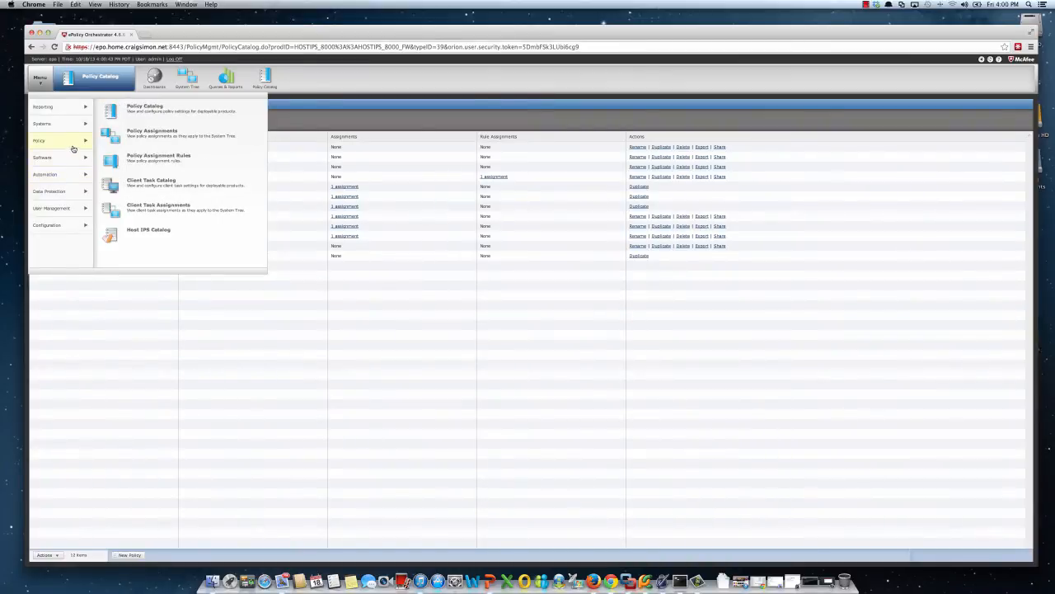
{"action": "left_click", "coordinate": [150, 182]}
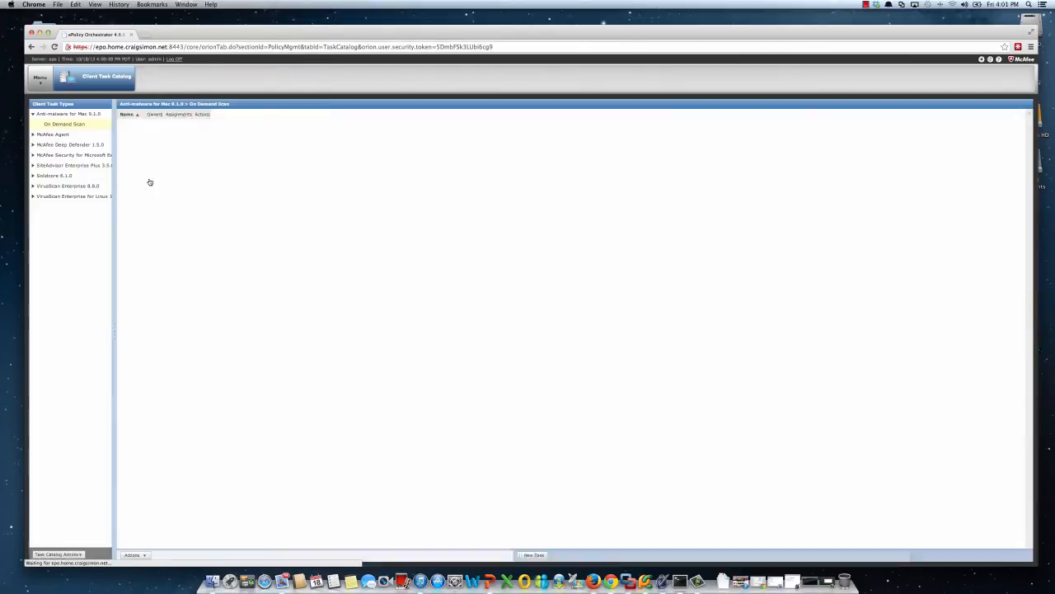
{"action": "left_click", "coordinate": [33, 185]}
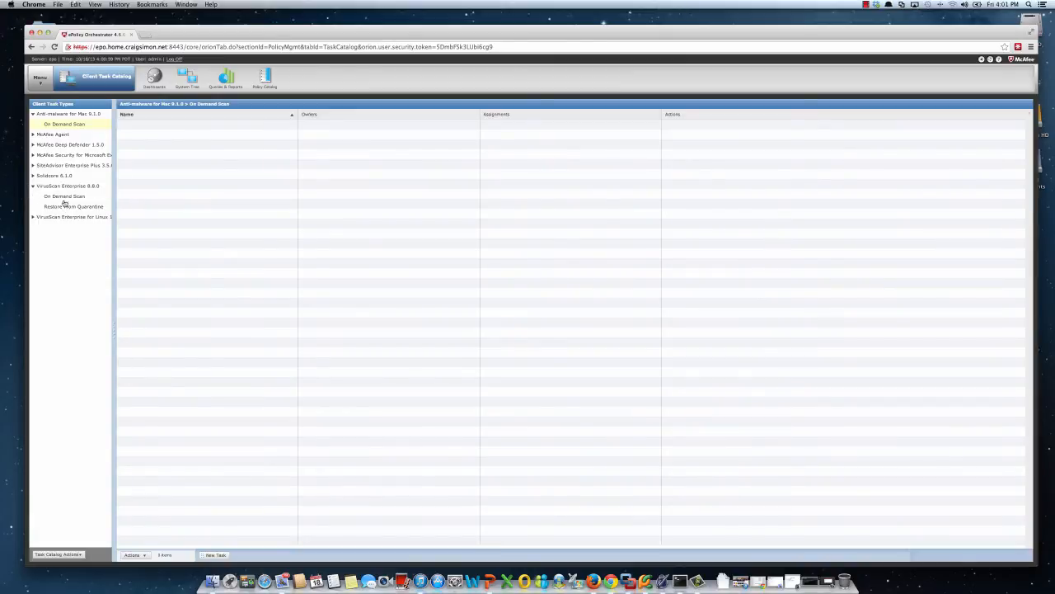
{"action": "left_click", "coordinate": [65, 199]}
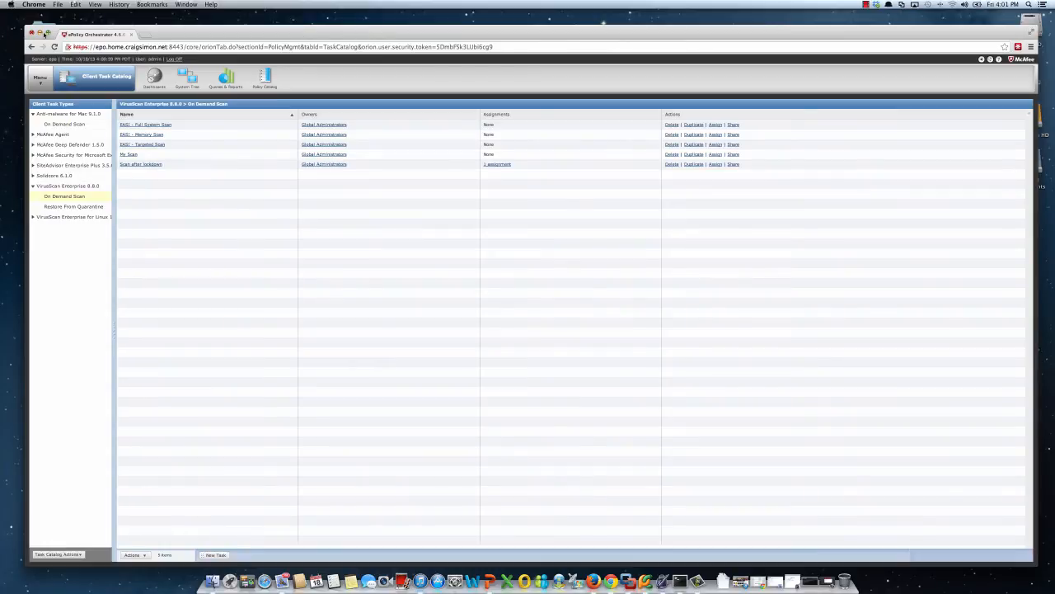
Switch to the McAfee Enterprise Security Manager window and enlarge it to fill the screen.
{"action": "left_click", "coordinate": [40, 33]}
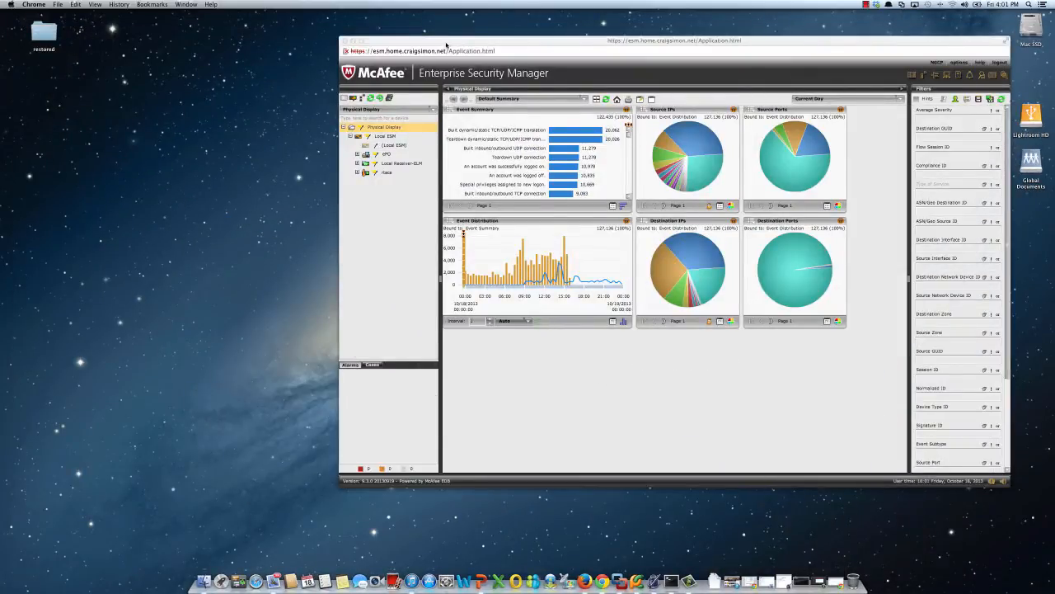
{"action": "left_click_drag", "start_coordinate": [446, 46], "coordinate": [116, 24]}
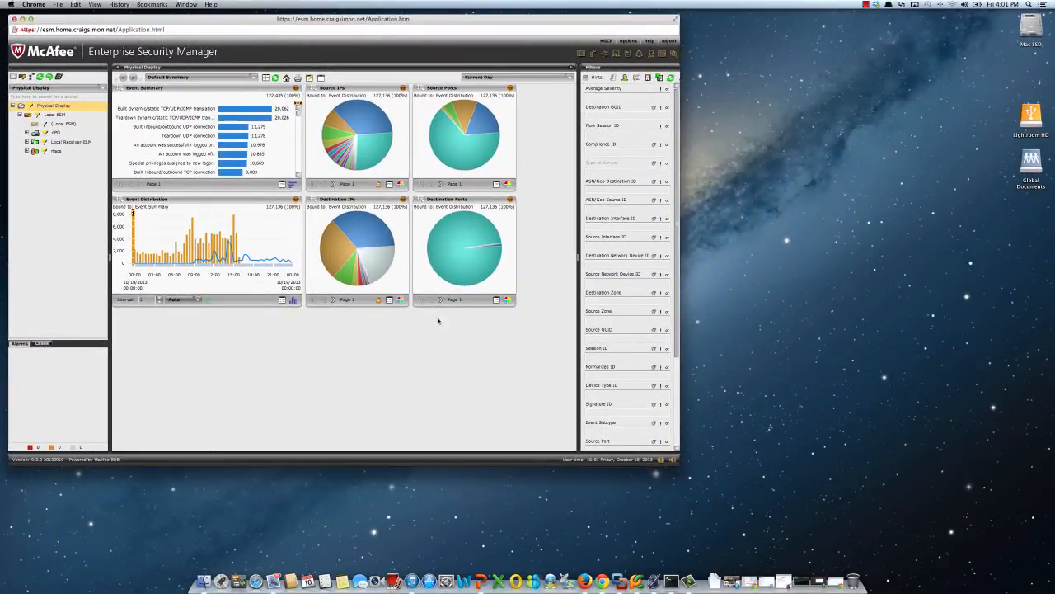
{"action": "left_click_drag", "start_coordinate": [678, 466], "coordinate": [1047, 568]}
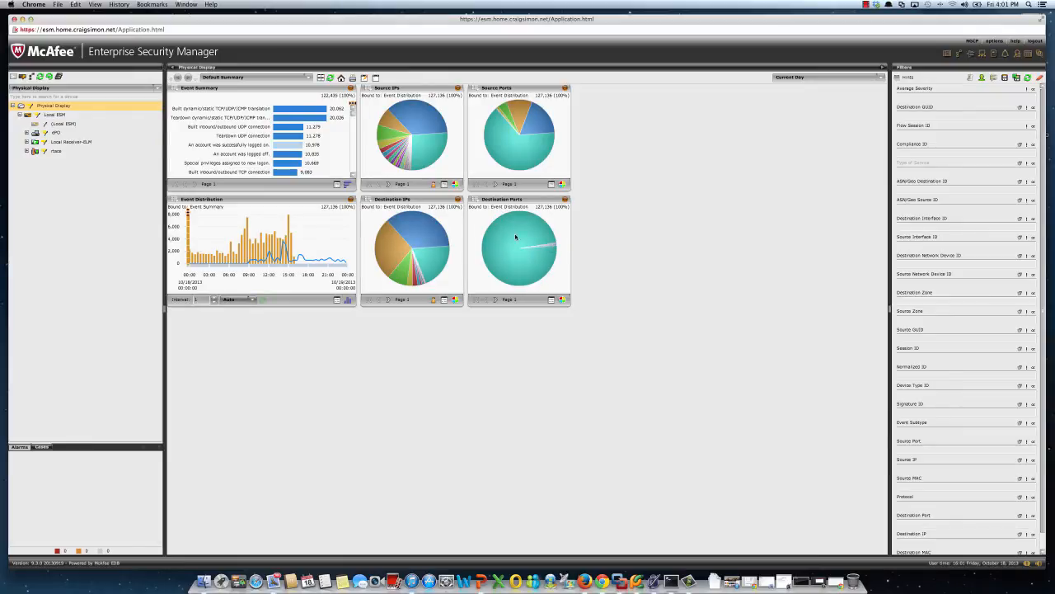
Start a new alarm from the Cisco_WLC DOT1X invalid replay counter event in the Event Summary.
{"action": "left_click_drag", "start_coordinate": [352, 105], "coordinate": [352, 150]}
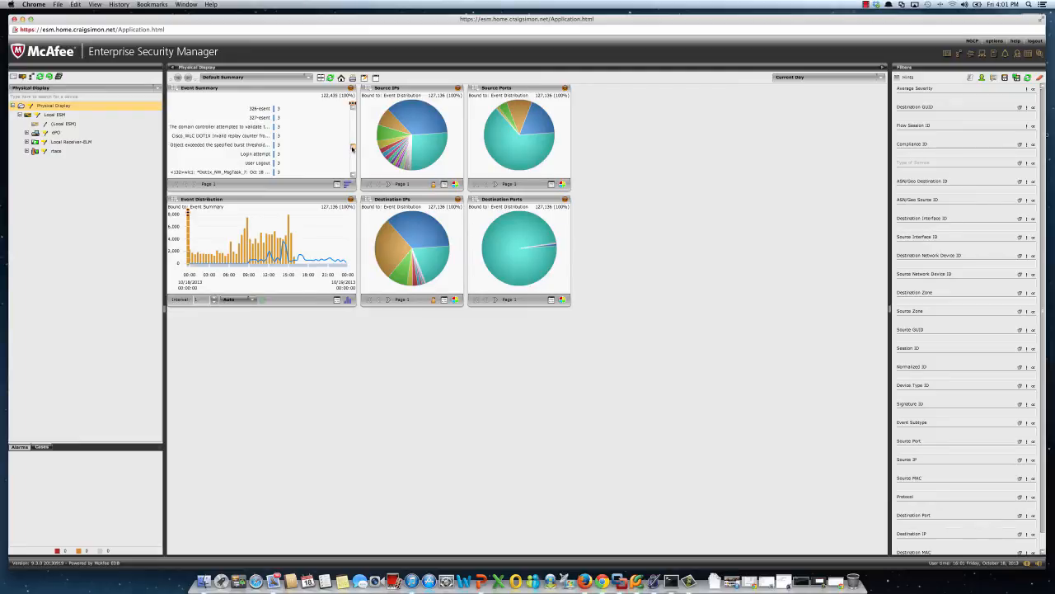
{"action": "left_click", "coordinate": [216, 136]}
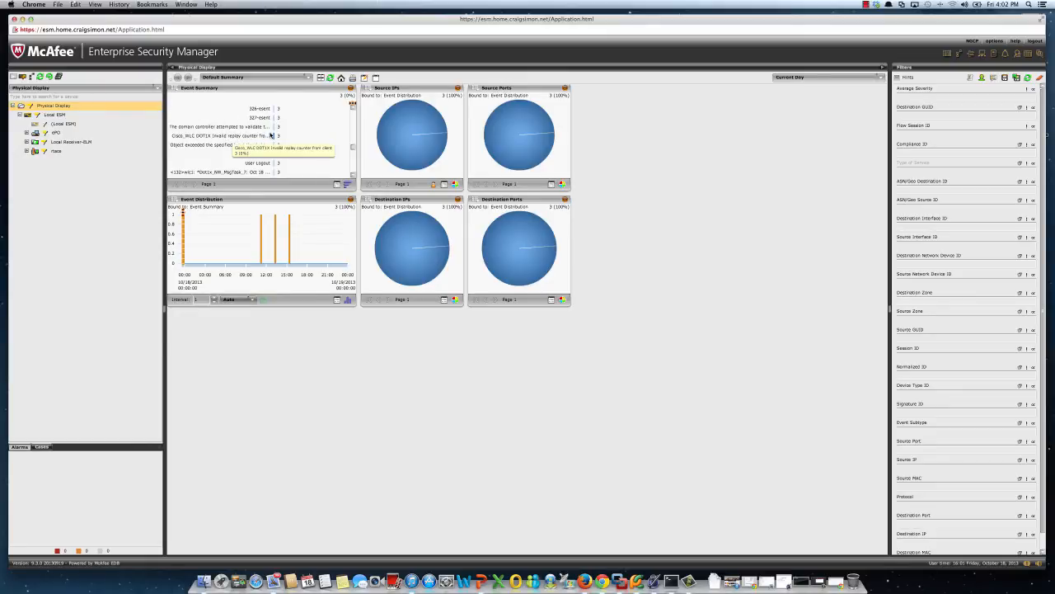
{"action": "left_click", "coordinate": [174, 89]}
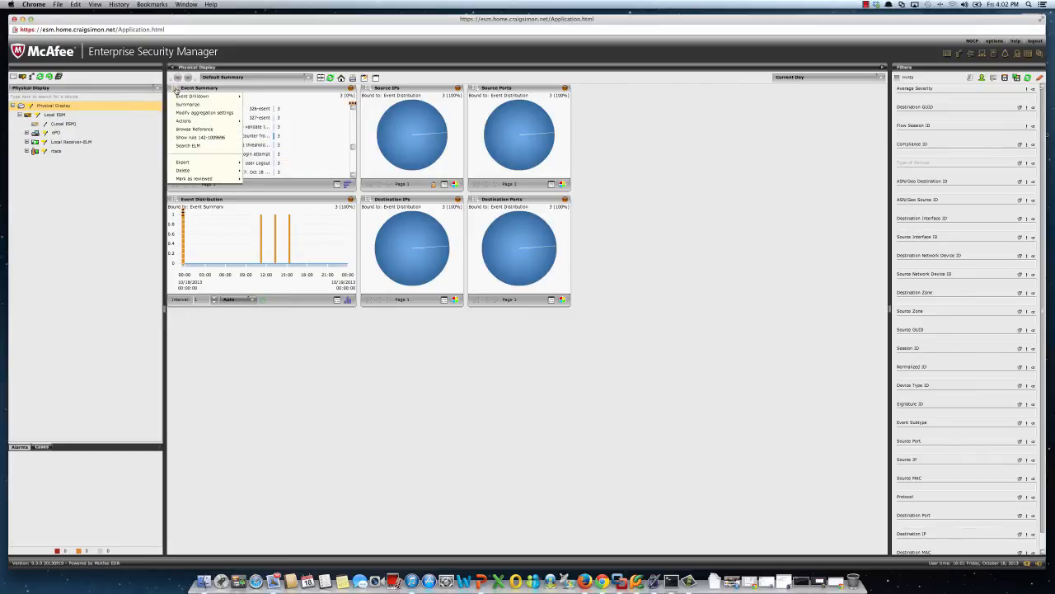
{"action": "mouse_move", "coordinate": [186, 122]}
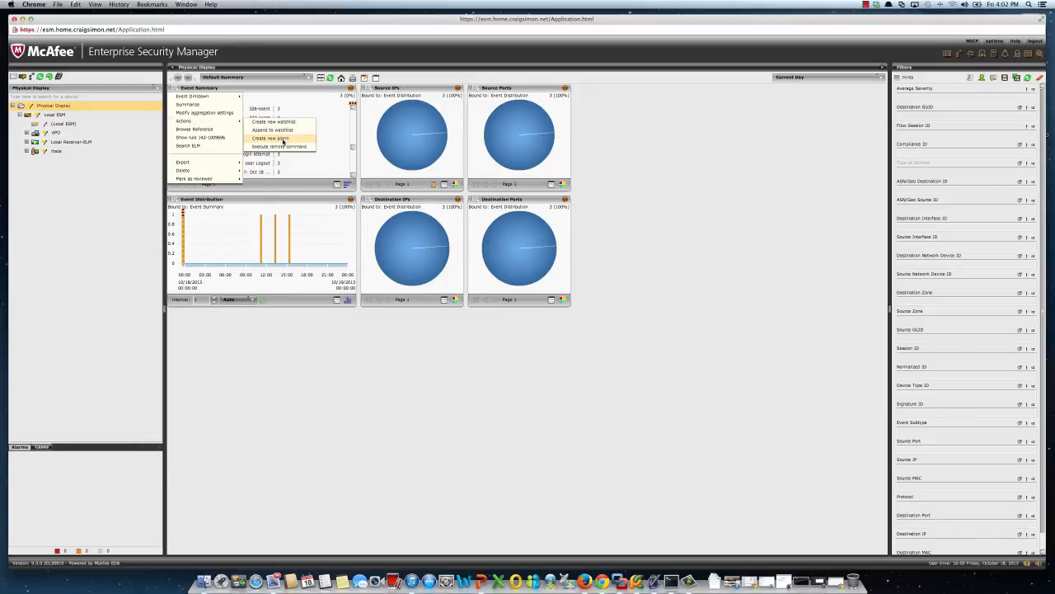
{"action": "left_click", "coordinate": [272, 139]}
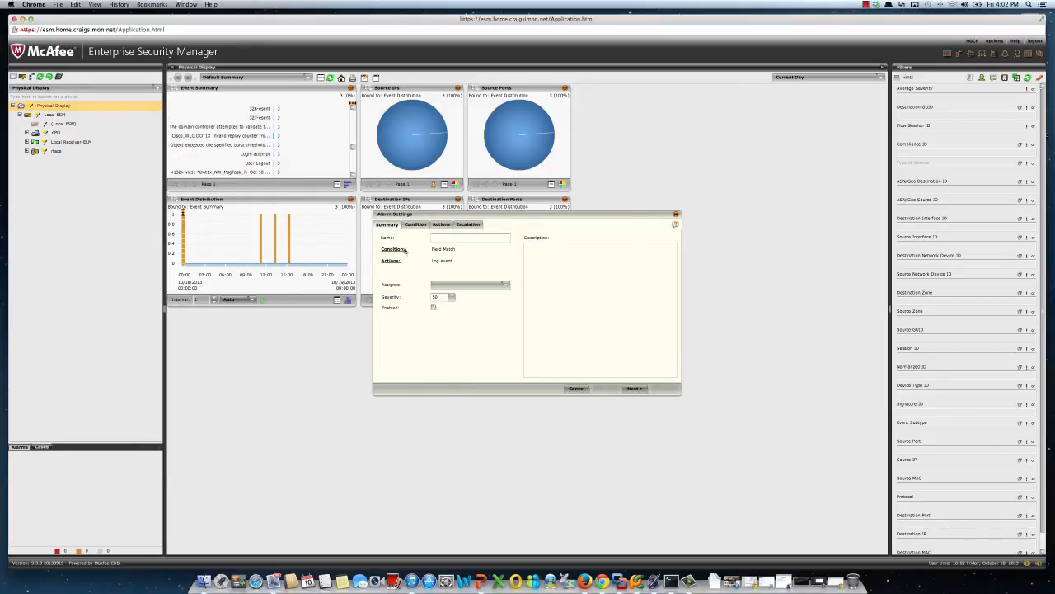
{"action": "left_click_drag", "start_coordinate": [444, 216], "coordinate": [387, 157]}
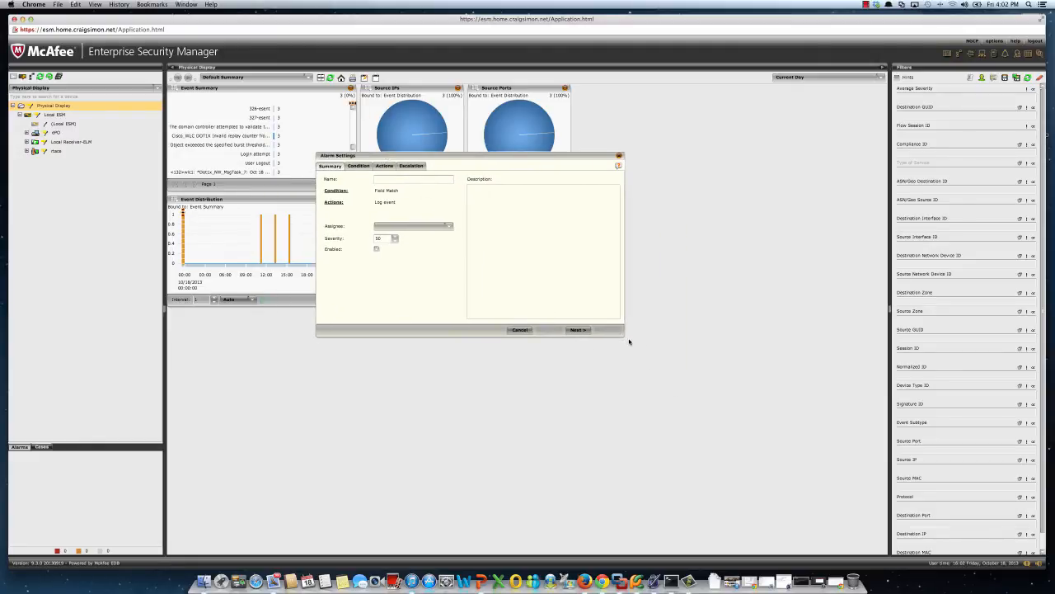
Name the alarm "Possible Malware / WiFi compromise" and set its assignee to NGCP.
{"action": "left_click", "coordinate": [455, 177]}
{"action": "left_click", "coordinate": [470, 190]}
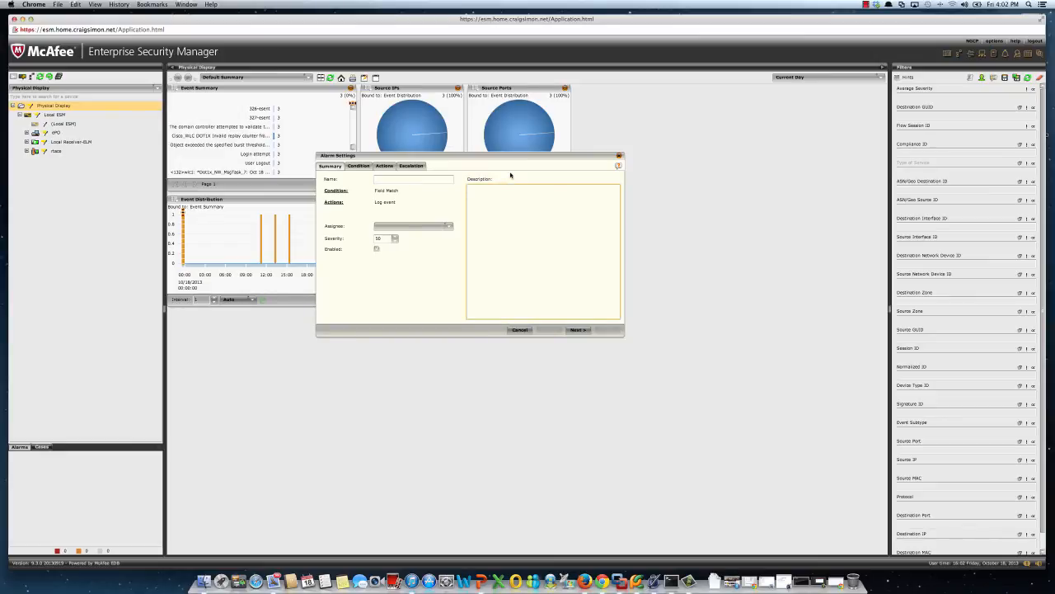
{"action": "left_click", "coordinate": [435, 179]}
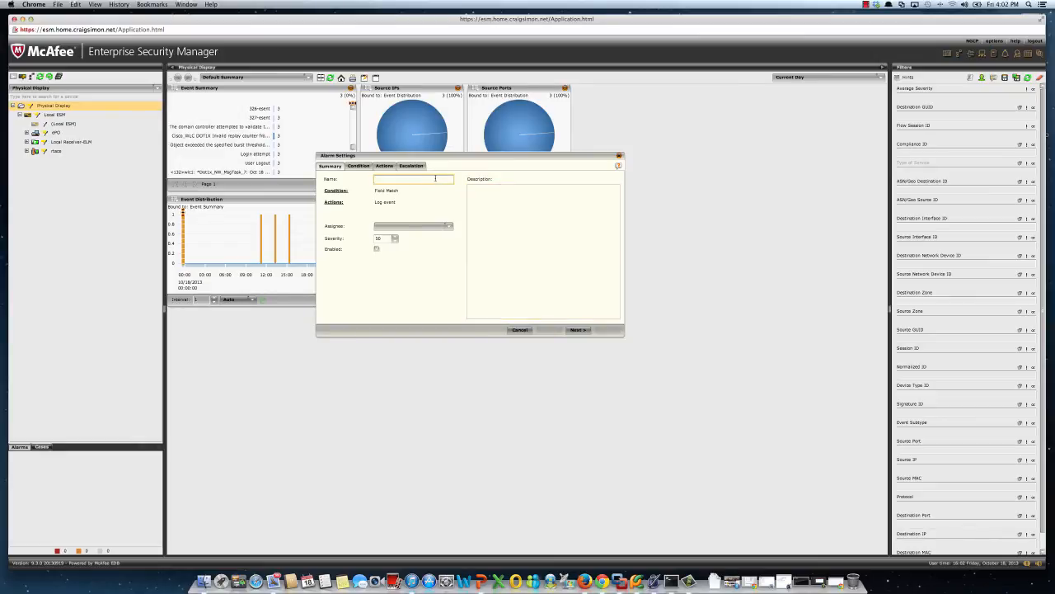
{"action": "type", "text": "Po"}
{"action": "type", "text": "ssible Malware / WiFi compromise"}
{"action": "left_click", "coordinate": [412, 226]}
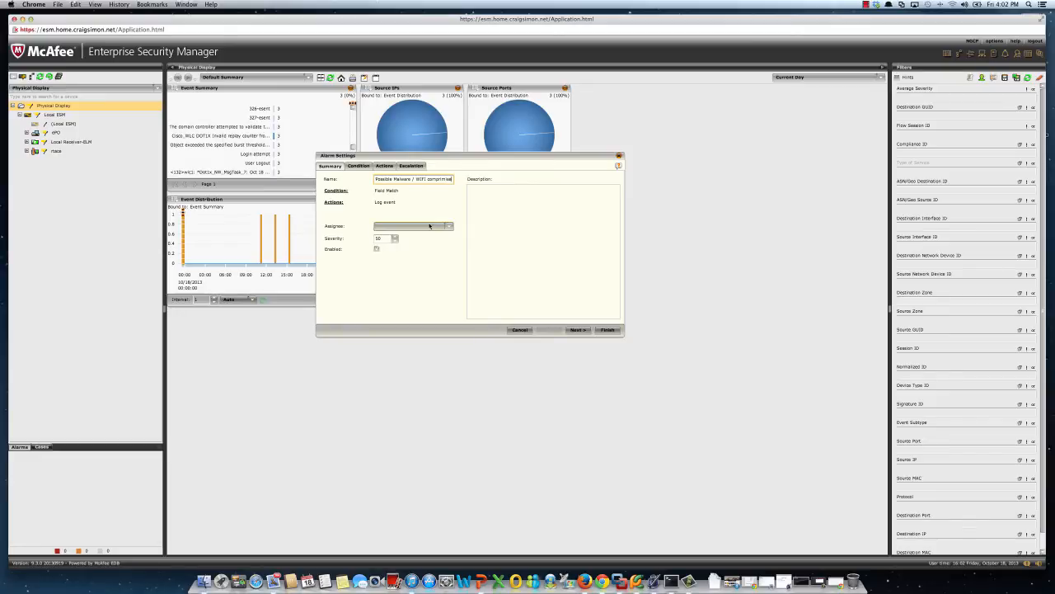
{"action": "left_click", "coordinate": [420, 235]}
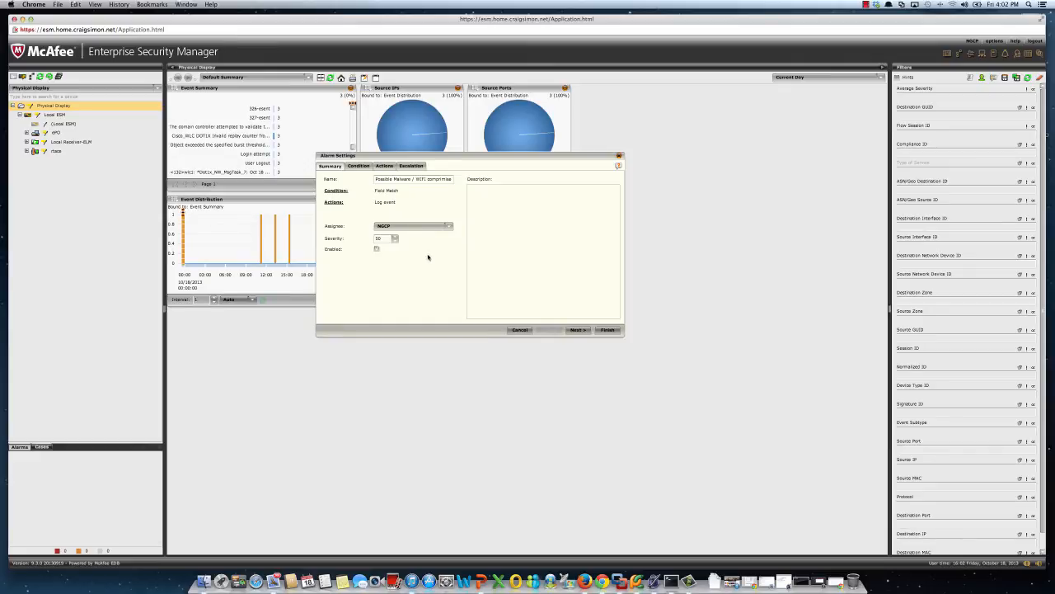
In the alarm's condition, keep the Field Match on Signature ID and select Local ESM with its devices.
{"action": "left_click", "coordinate": [578, 330]}
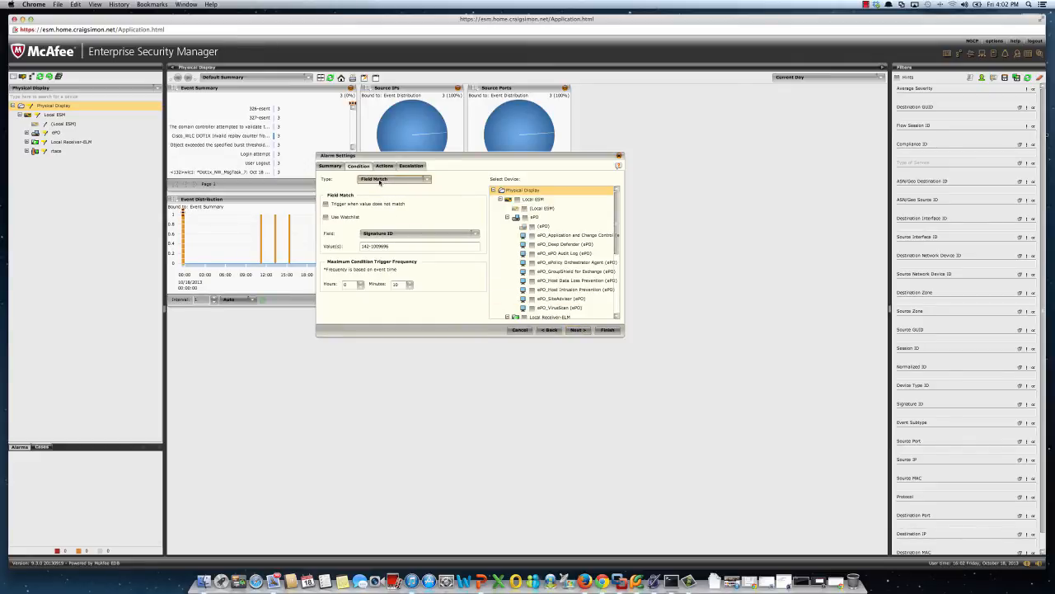
{"action": "left_click", "coordinate": [380, 180]}
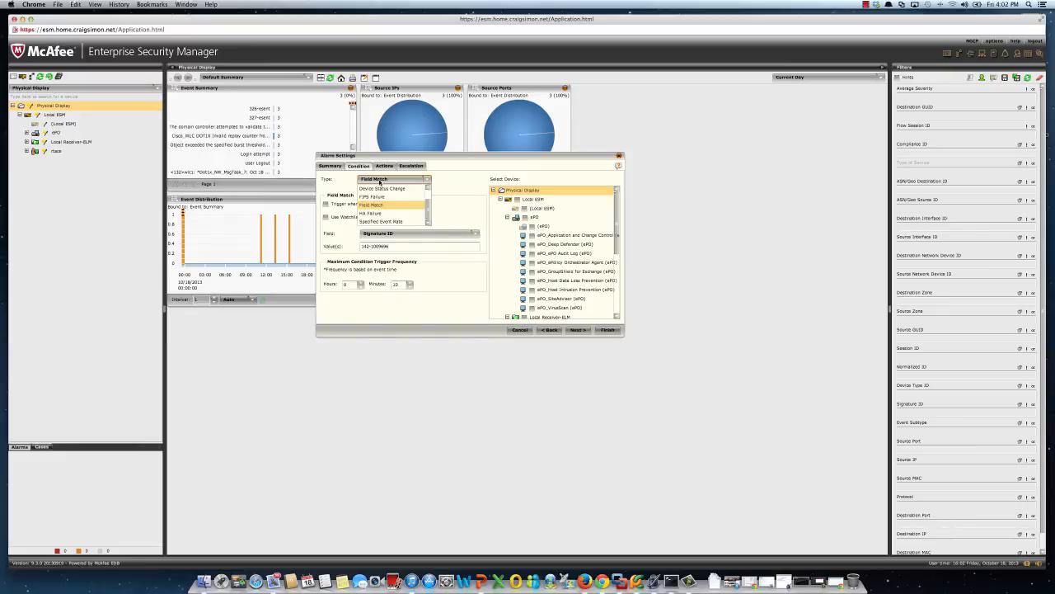
{"action": "left_click", "coordinate": [379, 179]}
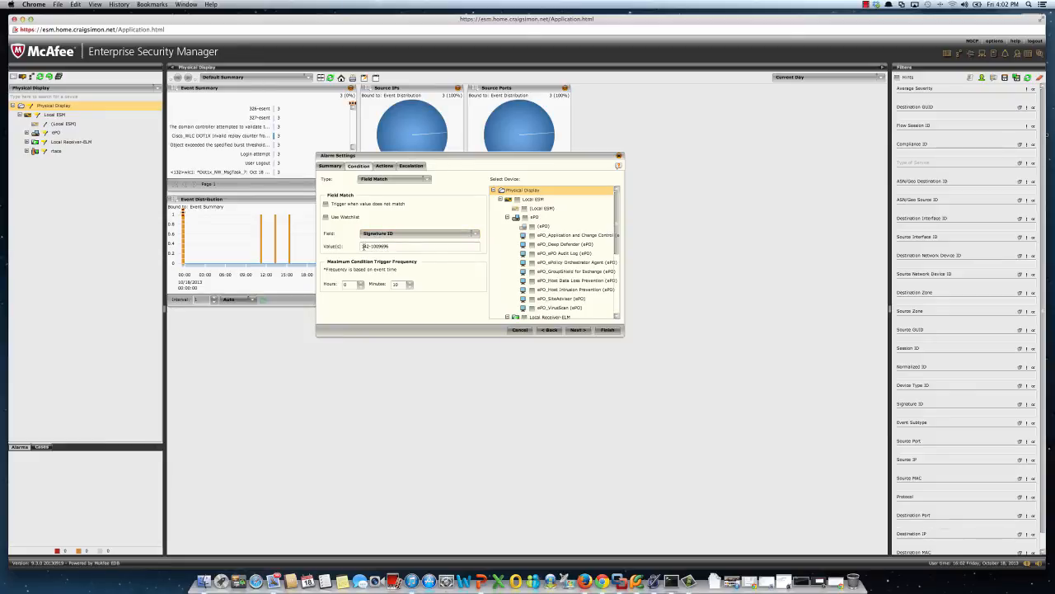
{"action": "left_click_drag", "start_coordinate": [394, 247], "coordinate": [357, 246]}
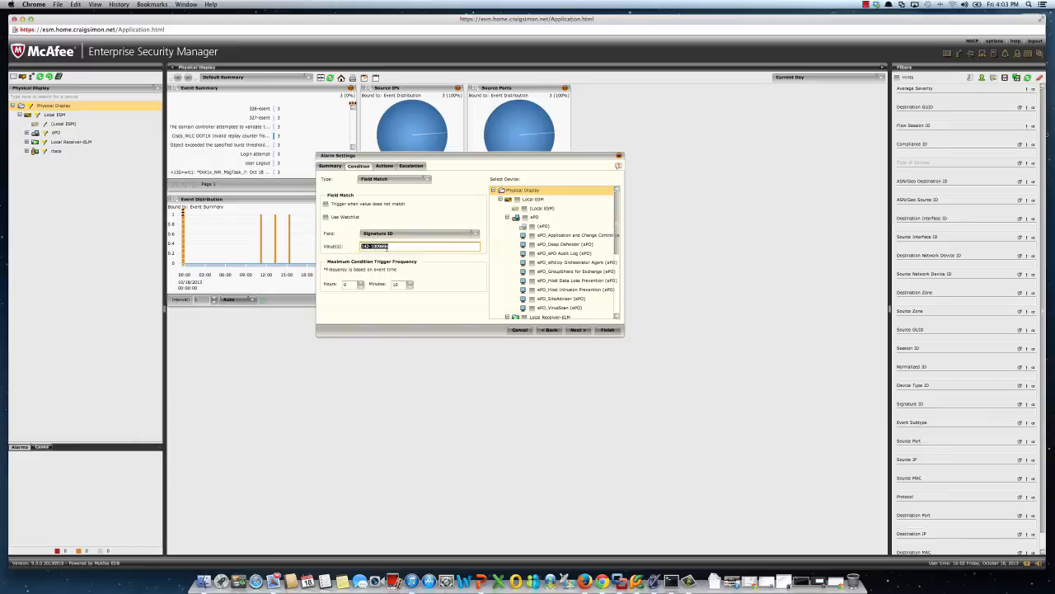
{"action": "left_click", "coordinate": [386, 247]}
{"action": "left_click_drag", "start_coordinate": [392, 246], "coordinate": [337, 243]}
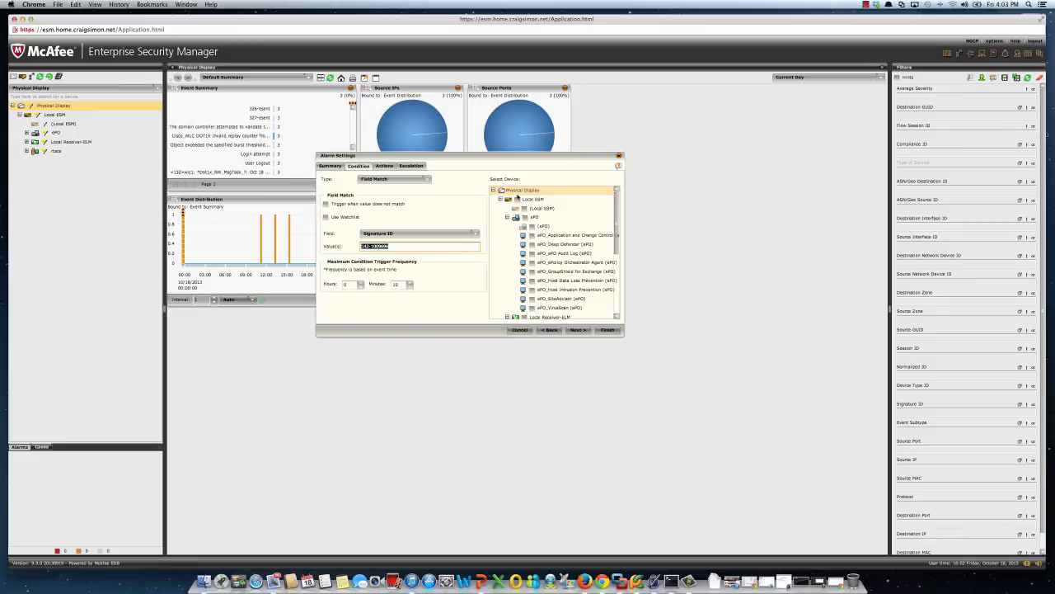
{"action": "left_click", "coordinate": [517, 200]}
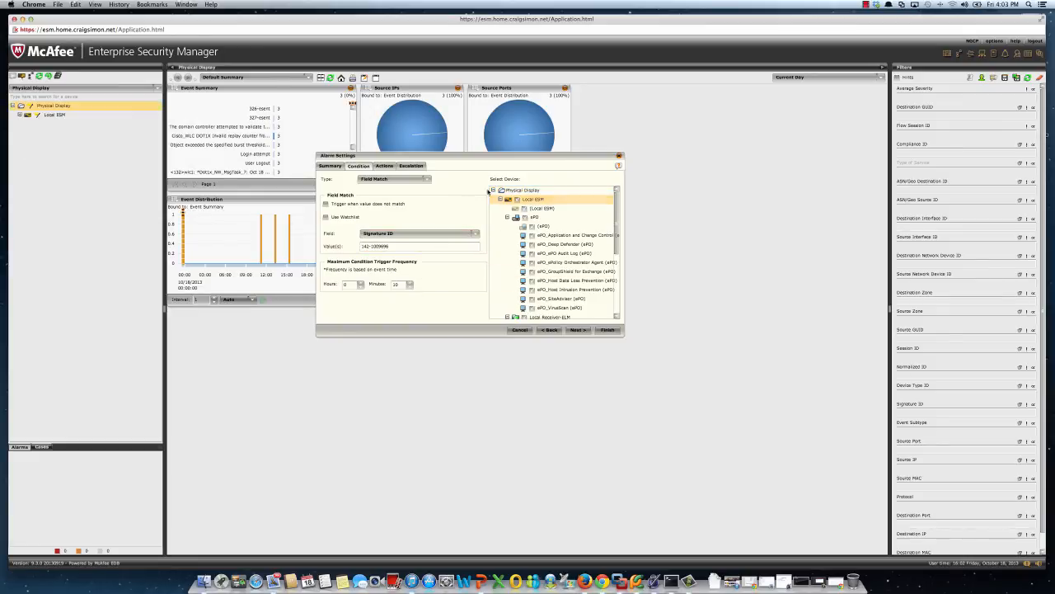
{"action": "left_click", "coordinate": [530, 192]}
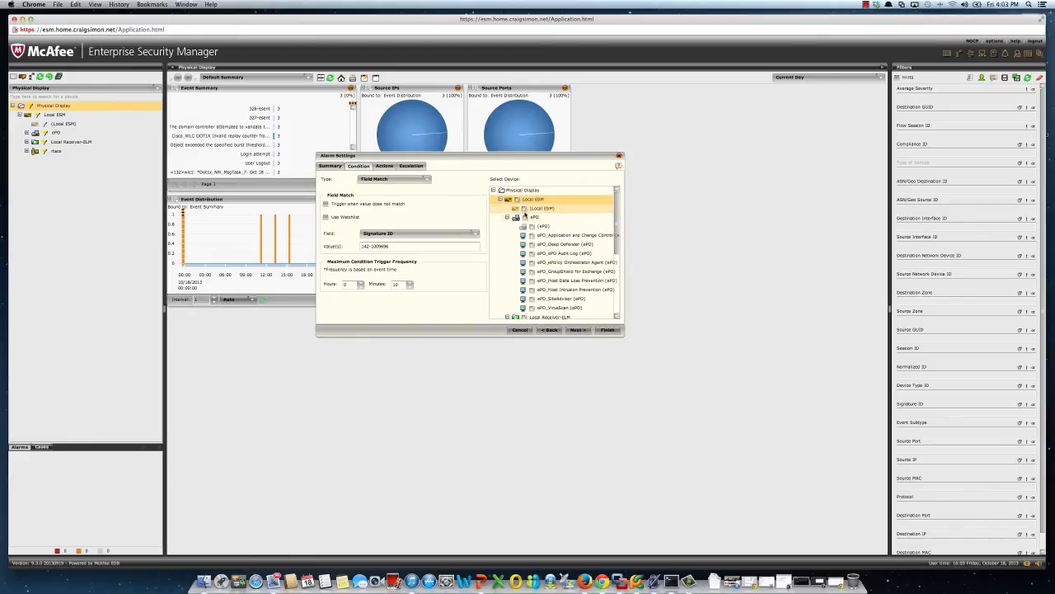
Add an action assigning the Lockdown and Scan tag with ePO to the alarm's Source IP, with Wake up client enabled.
{"action": "left_click", "coordinate": [578, 329]}
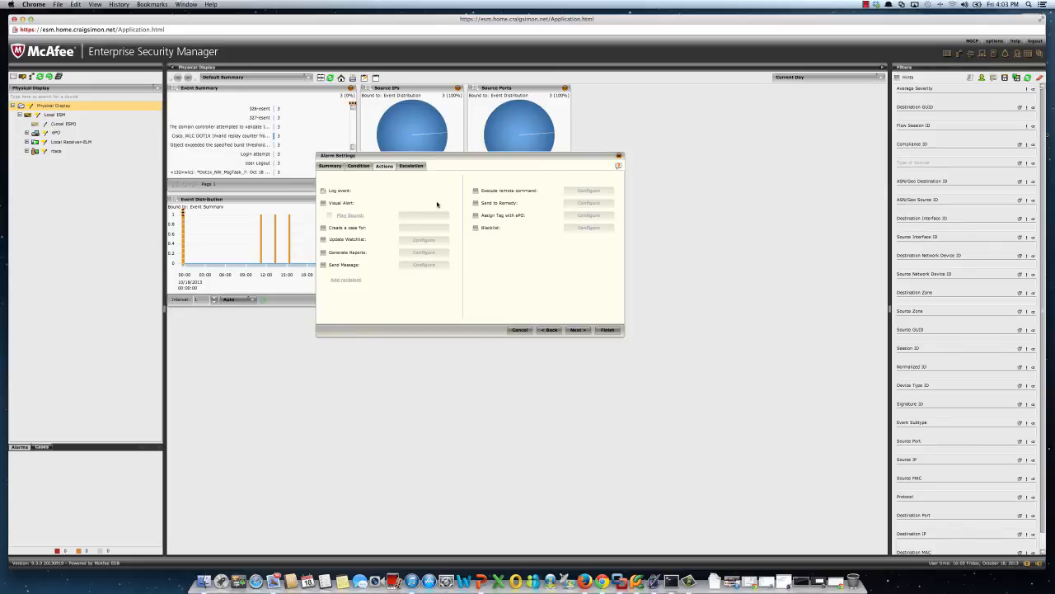
{"action": "left_click", "coordinate": [501, 215]}
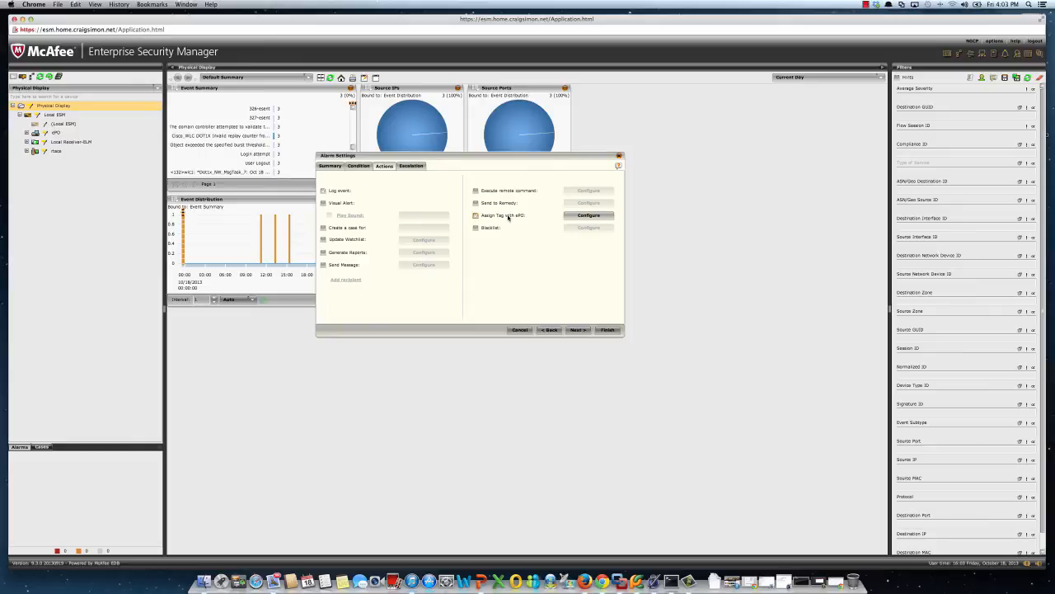
{"action": "left_click", "coordinate": [587, 215]}
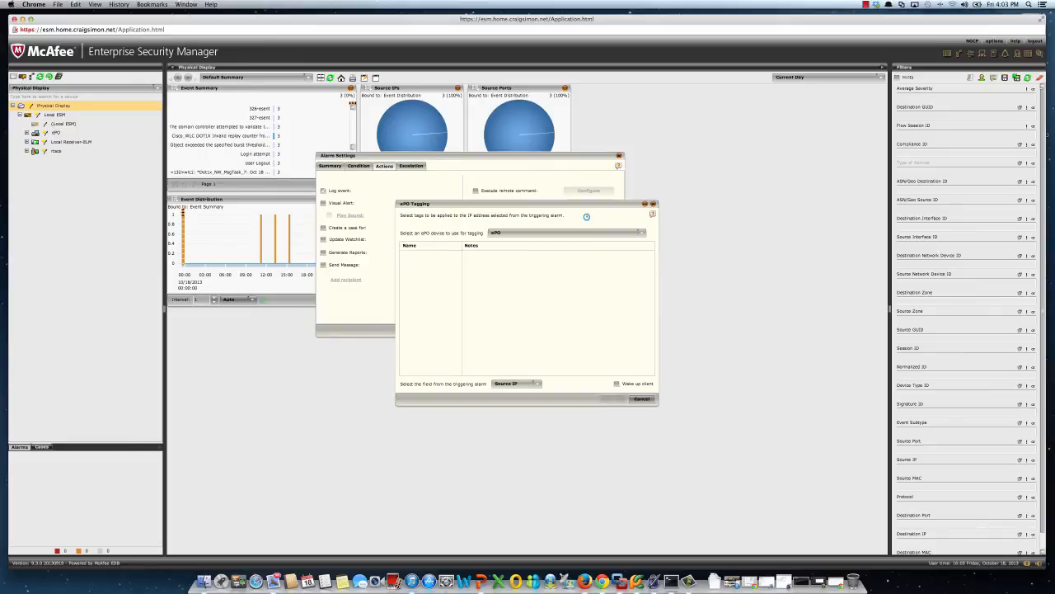
{"action": "left_click", "coordinate": [536, 233]}
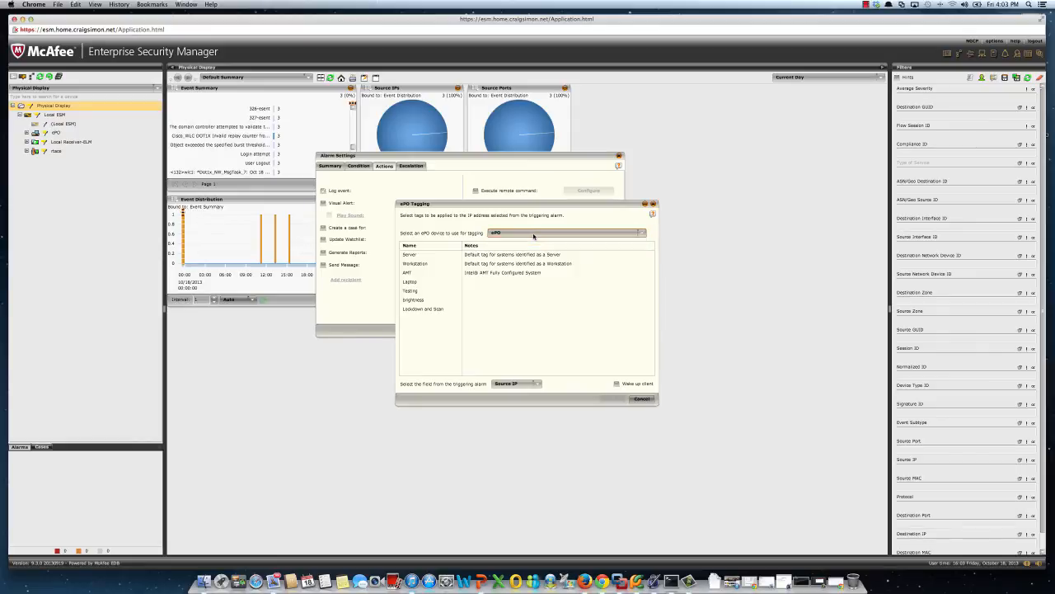
{"action": "left_click", "coordinate": [531, 242]}
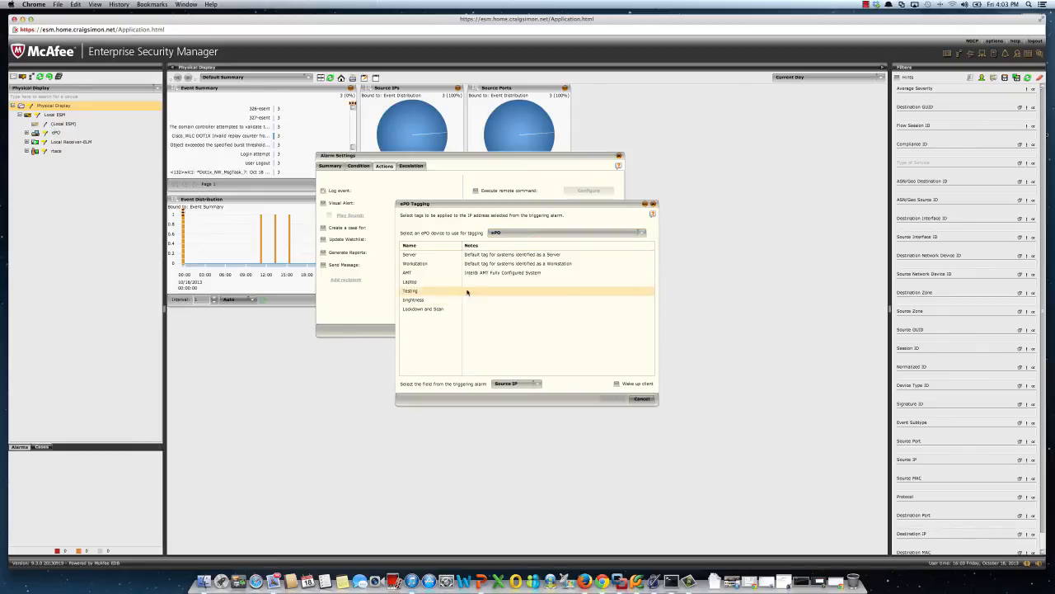
{"action": "left_click", "coordinate": [434, 309]}
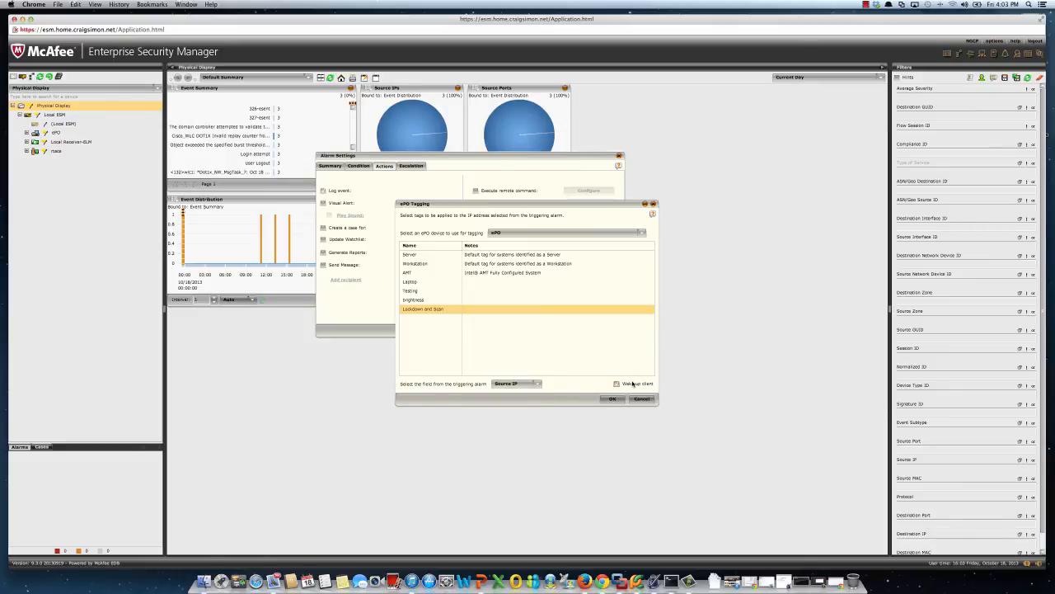
{"action": "left_click", "coordinate": [613, 399]}
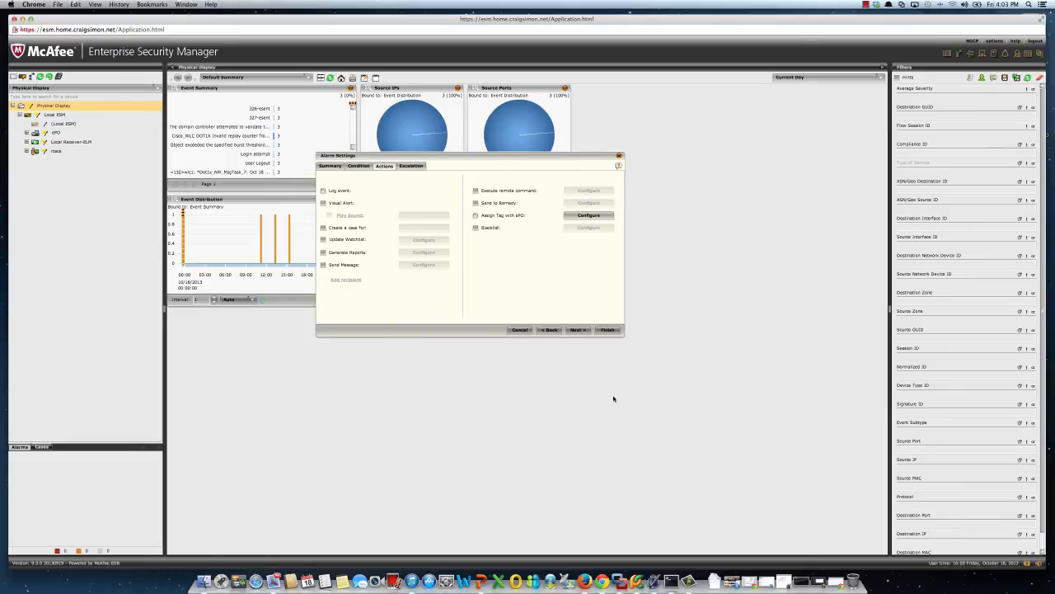
Switch the alarm's Visual Alert, case creation and Blacklist actions on and back off.
{"action": "left_click", "coordinate": [334, 204]}
{"action": "left_click", "coordinate": [333, 206]}
{"action": "left_click", "coordinate": [333, 206]}
{"action": "left_click", "coordinate": [333, 206]}
{"action": "left_click", "coordinate": [333, 229]}
{"action": "left_click", "coordinate": [332, 229]}
{"action": "left_click", "coordinate": [489, 231]}
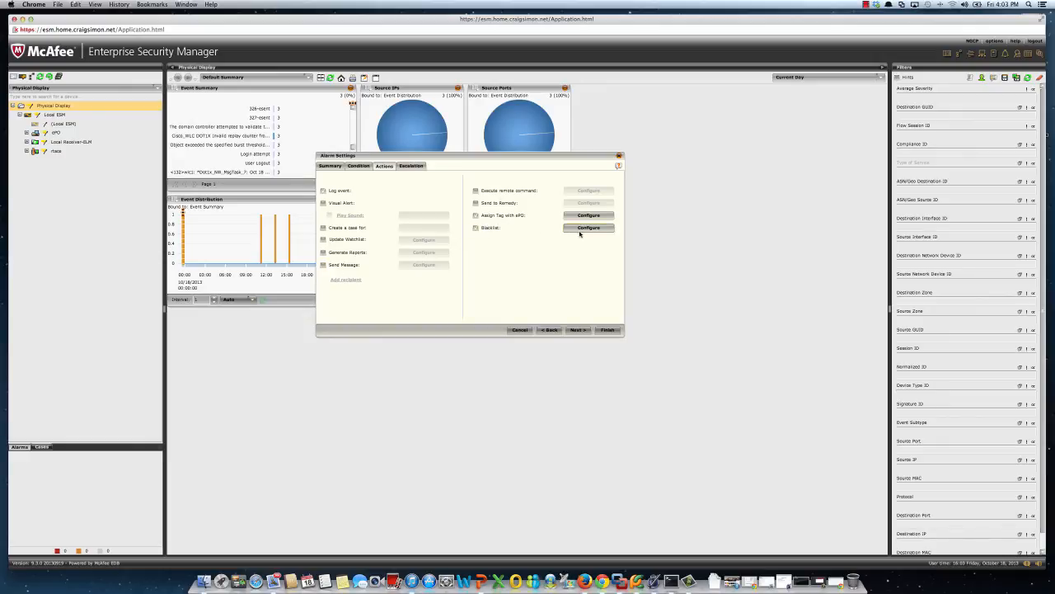
{"action": "left_click", "coordinate": [490, 230]}
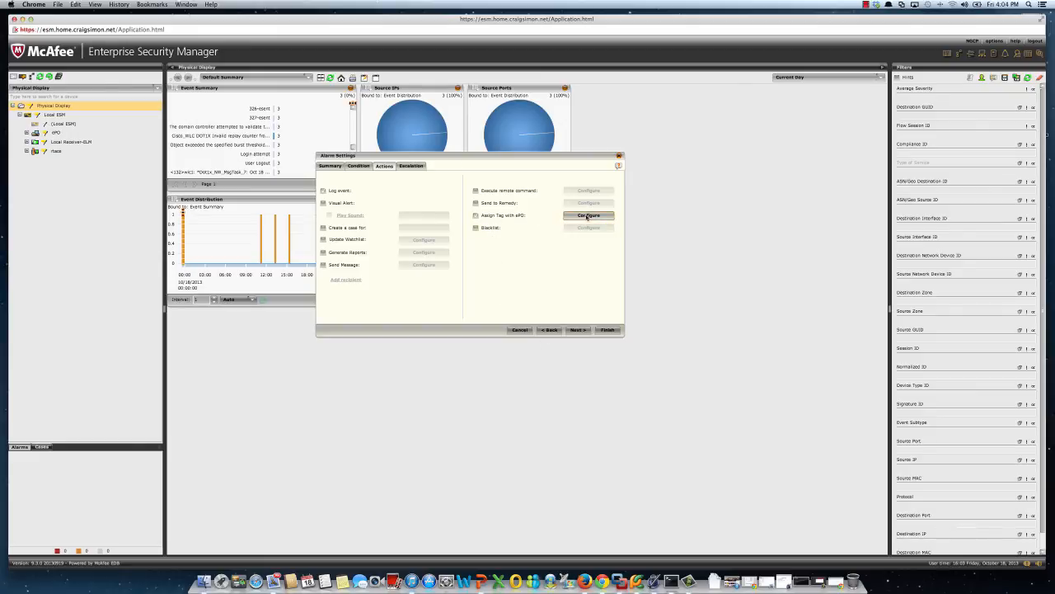
Finish the alarm without escalation and agree to enable alarms.
{"action": "left_click", "coordinate": [577, 329]}
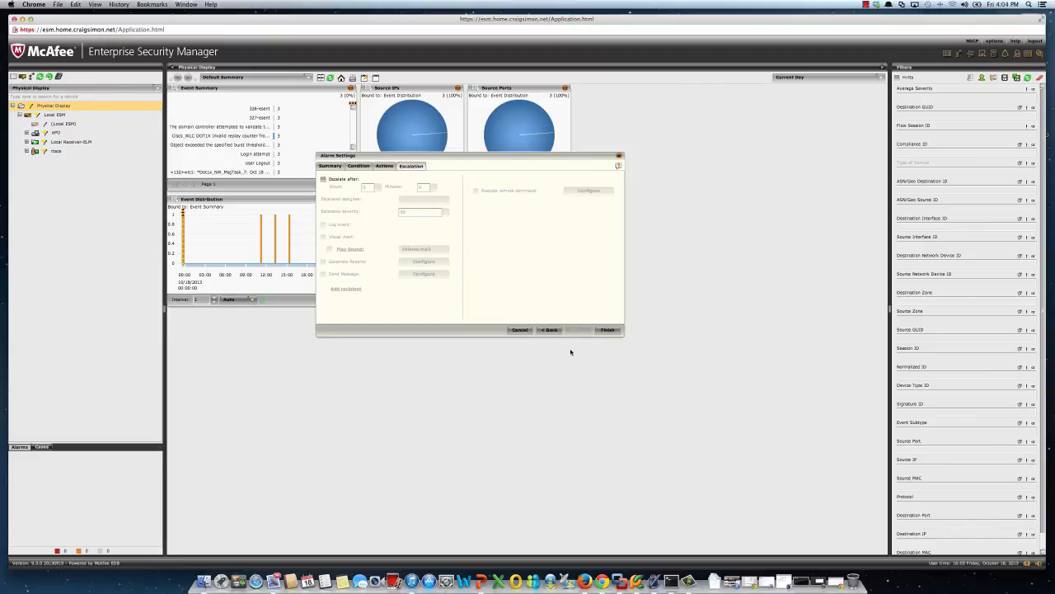
{"action": "left_click", "coordinate": [608, 330]}
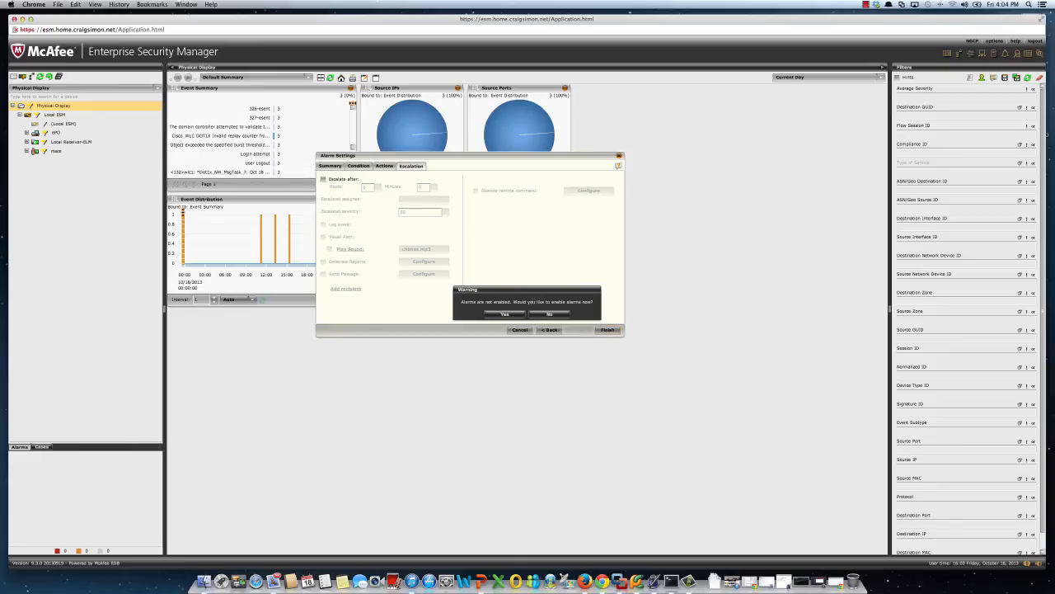
{"action": "left_click", "coordinate": [506, 314]}
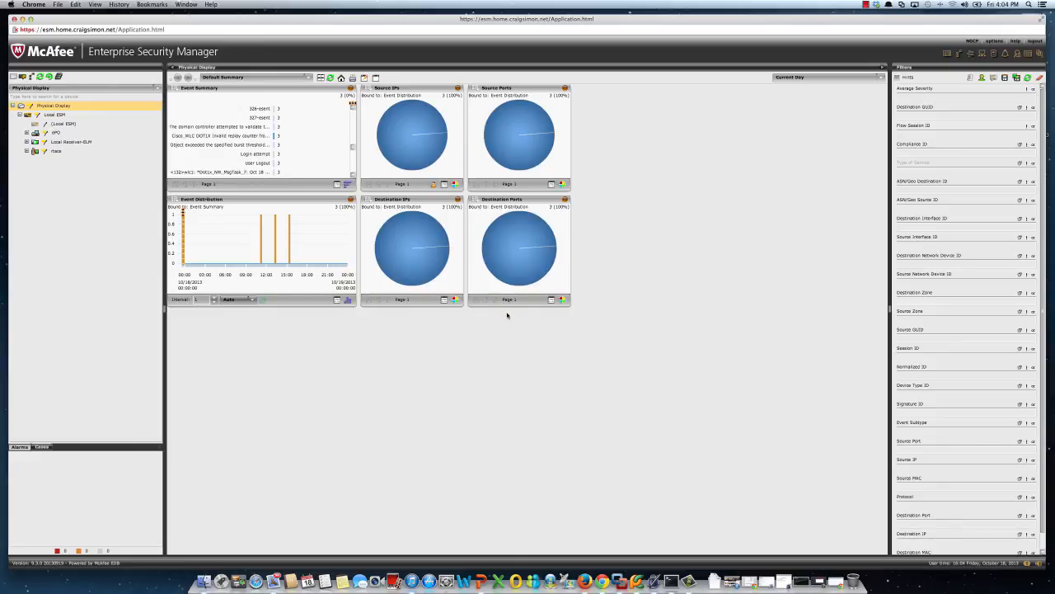